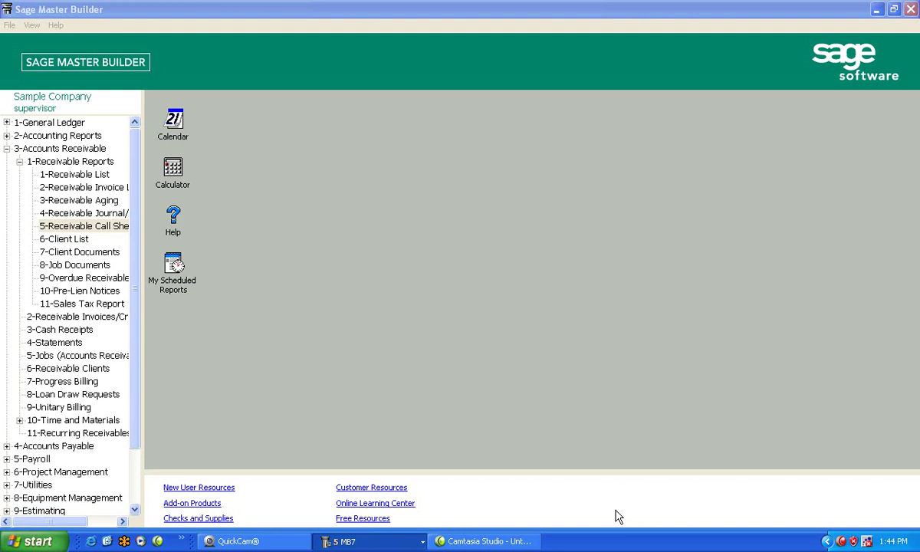
Show the list of open Master Builder windows from the grouped '5 MB7' taskbar button.
click(423, 542)
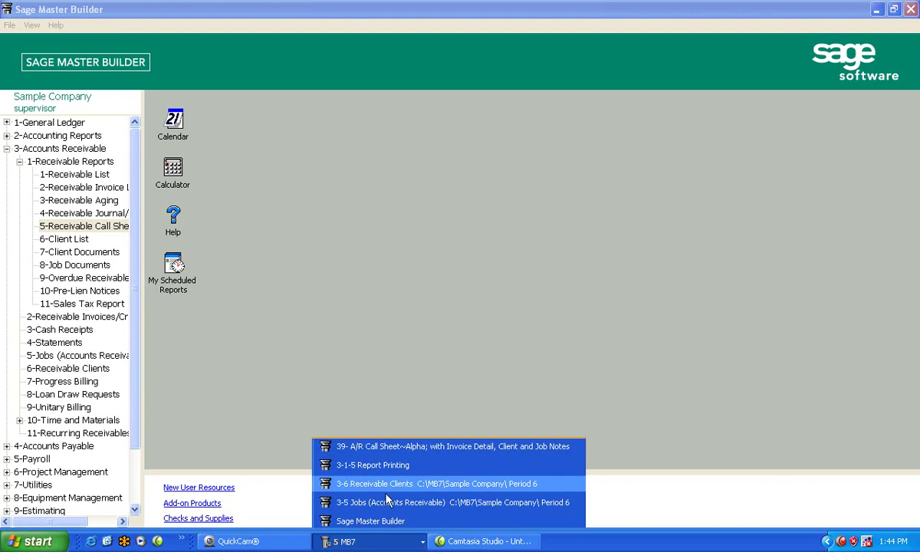
Bring up the Williams Post Office job and review its Job Name, Supervisor, Salesperson and Estimator fields.
click(386, 503)
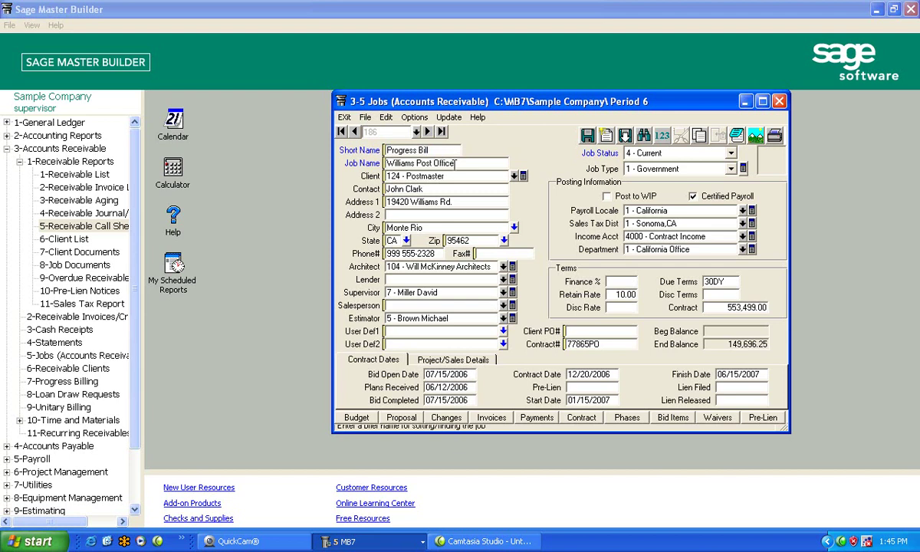
click(455, 163)
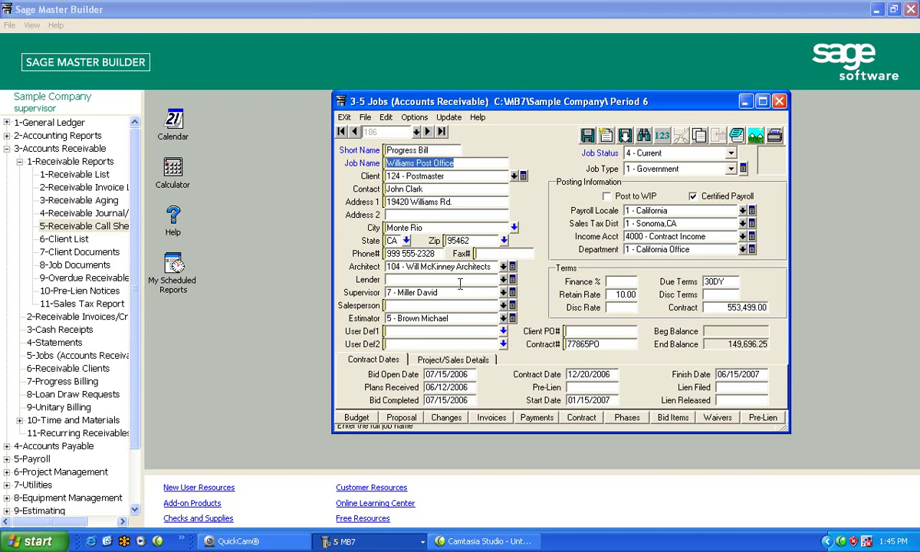
click(456, 294)
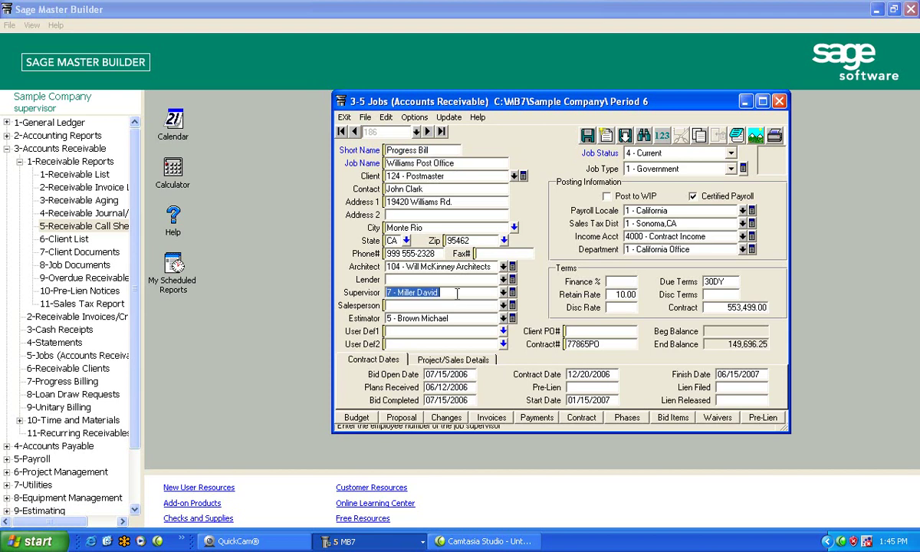
click(456, 305)
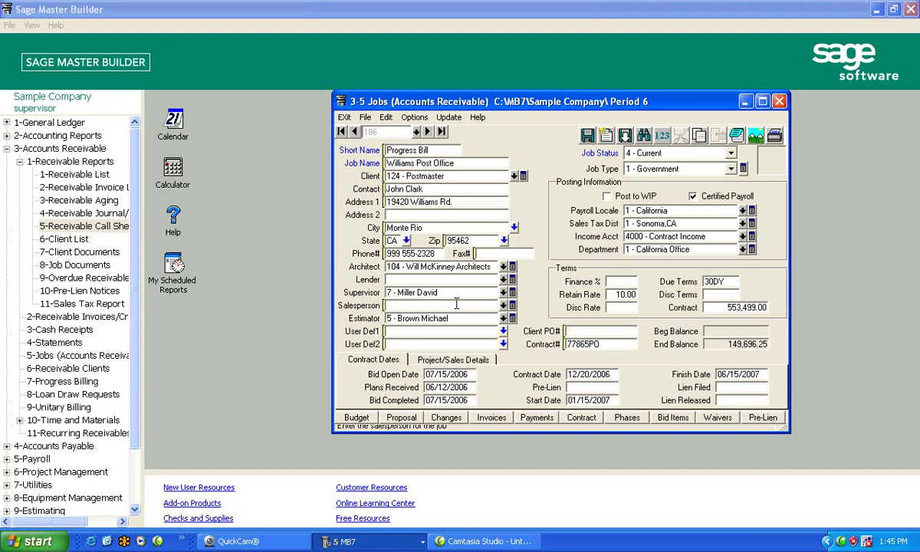
click(458, 318)
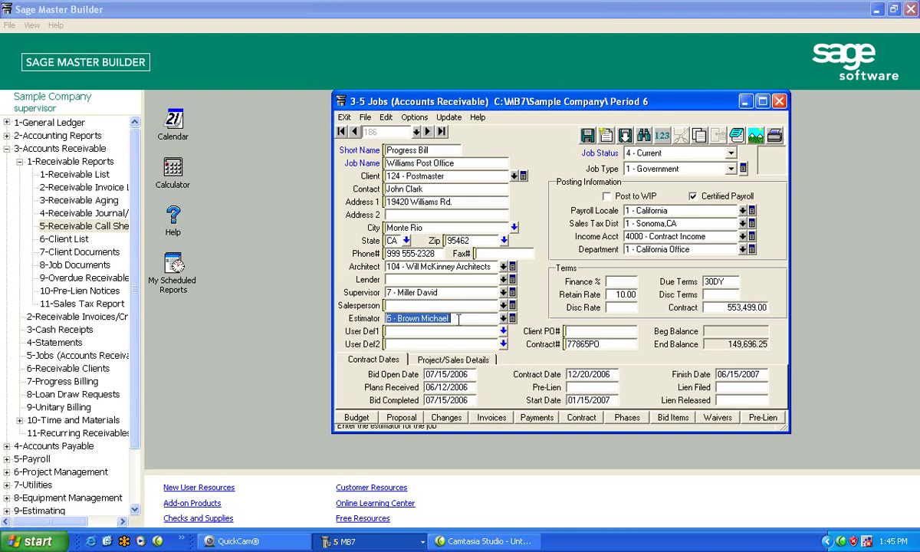
Check the Job Status list, keep 4 - Current, and open the Job Types lookup.
click(731, 155)
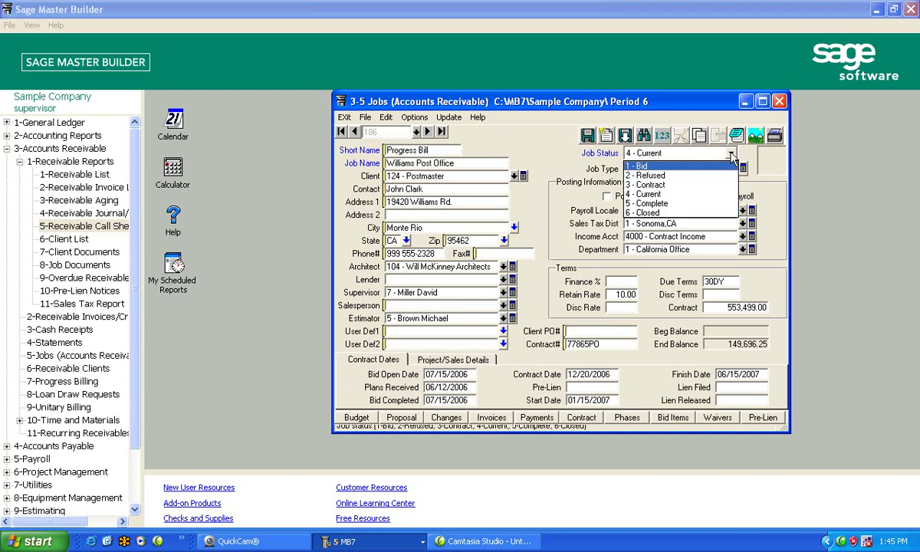
click(732, 155)
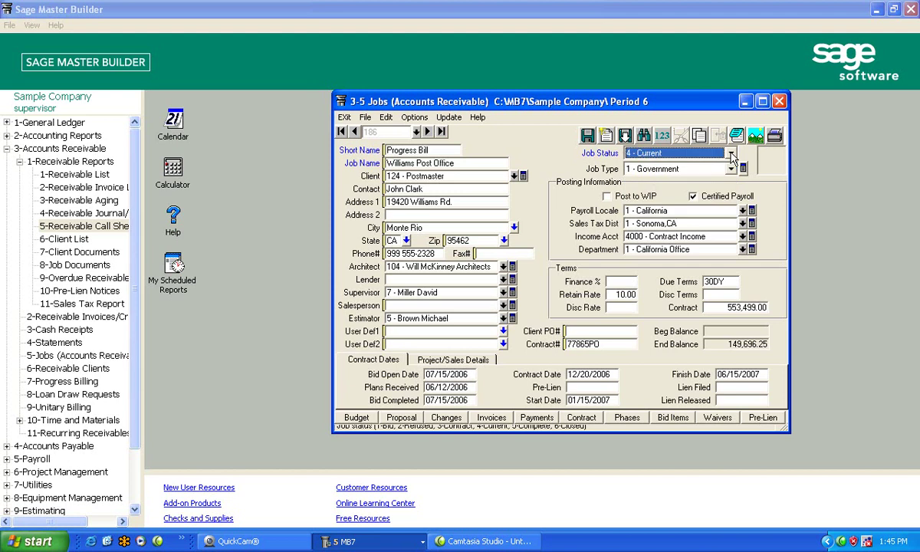
click(743, 169)
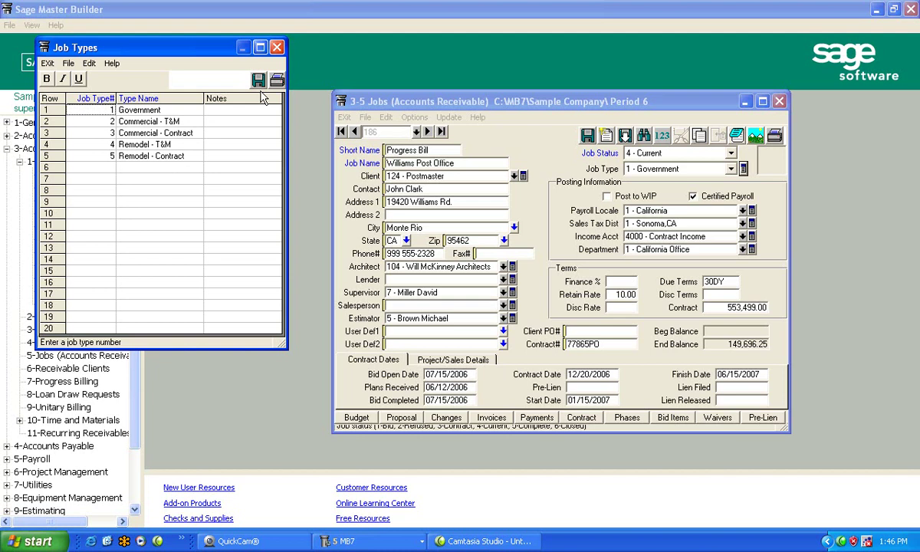
Close Job Types and review the Bid Completed, Contract, Start, Finish and Lien Filed dates.
click(277, 47)
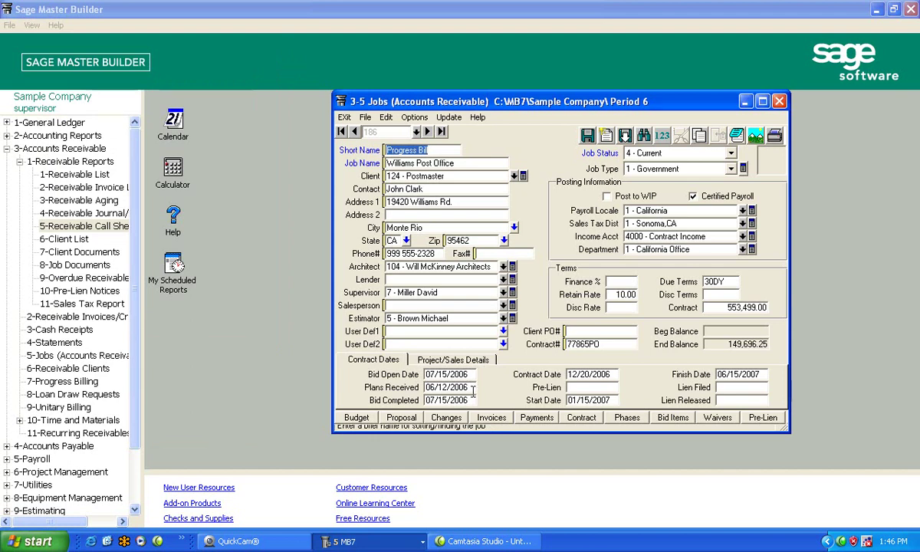
click(474, 404)
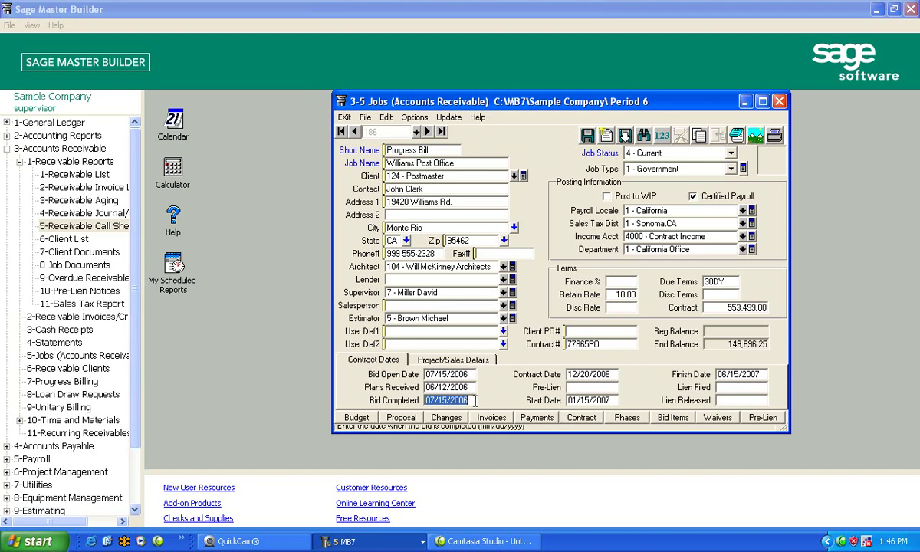
click(614, 375)
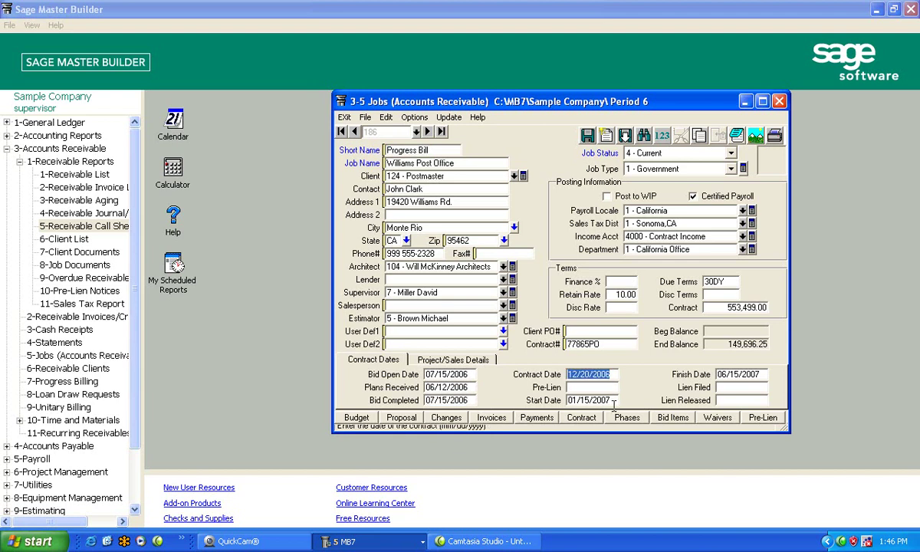
click(611, 400)
key(Tab)
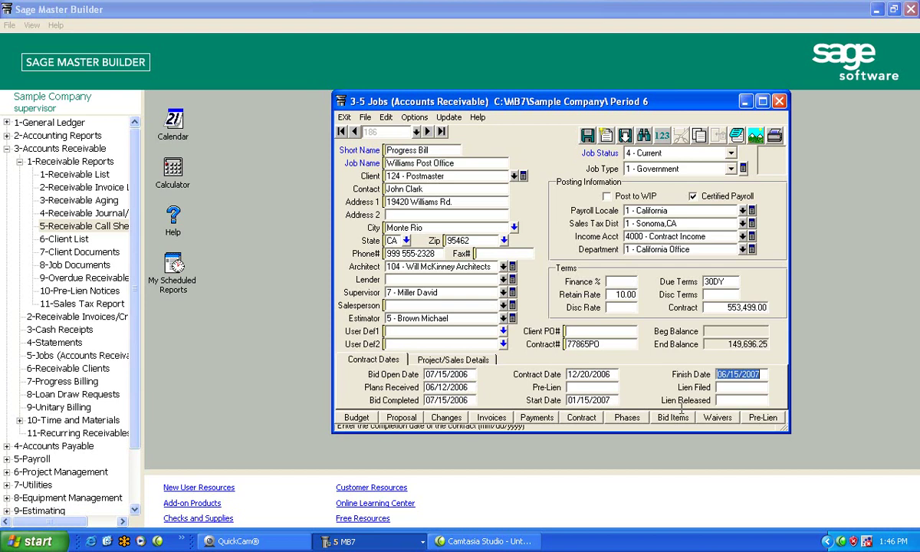
click(721, 388)
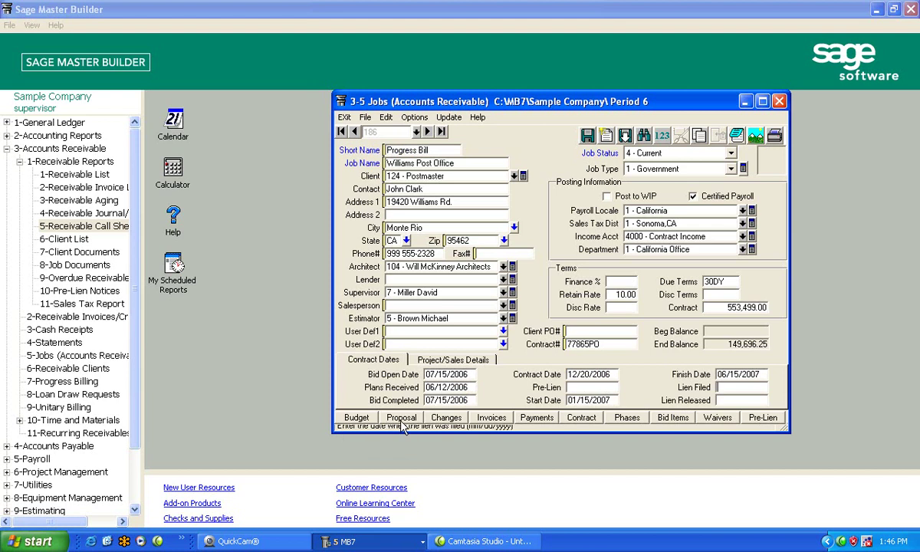
View the job's Changes and Contract summary, then close the Jobs window, answering the save prompt.
click(455, 419)
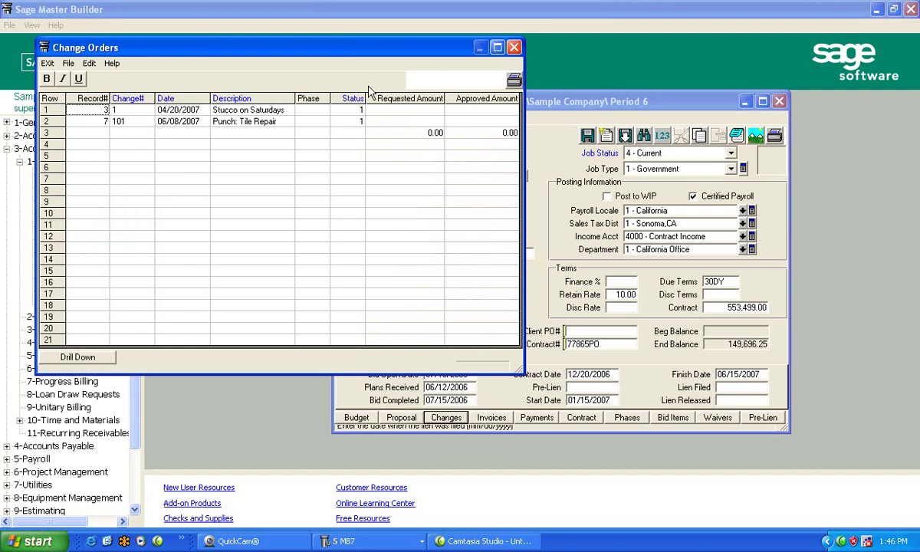
click(536, 392)
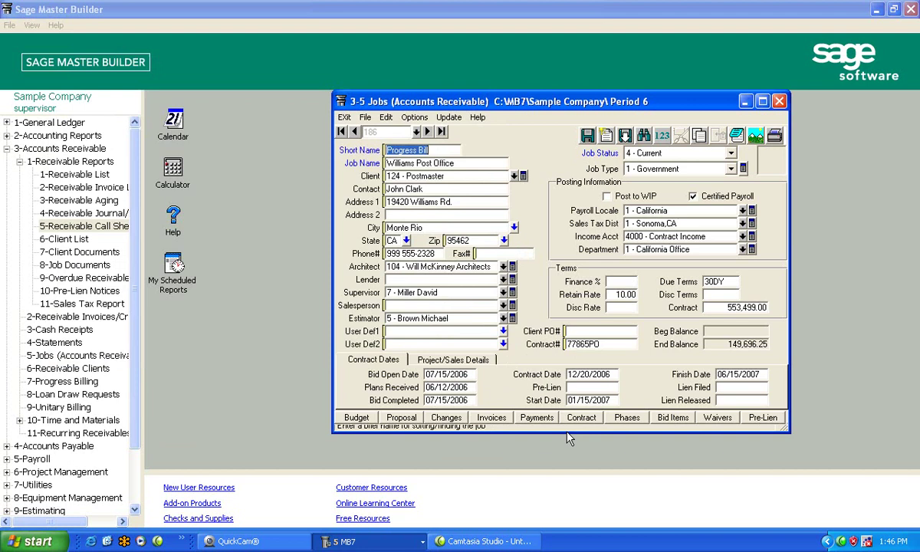
click(581, 419)
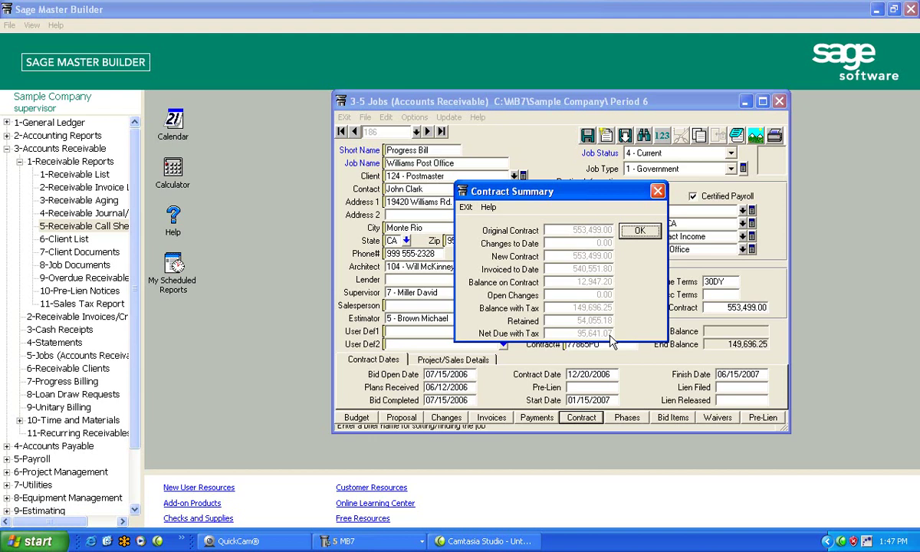
click(640, 230)
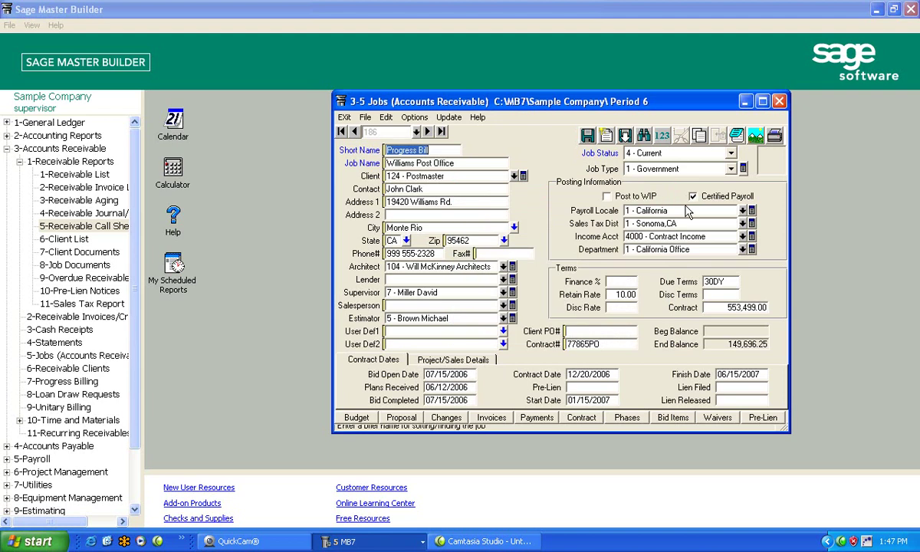
click(779, 101)
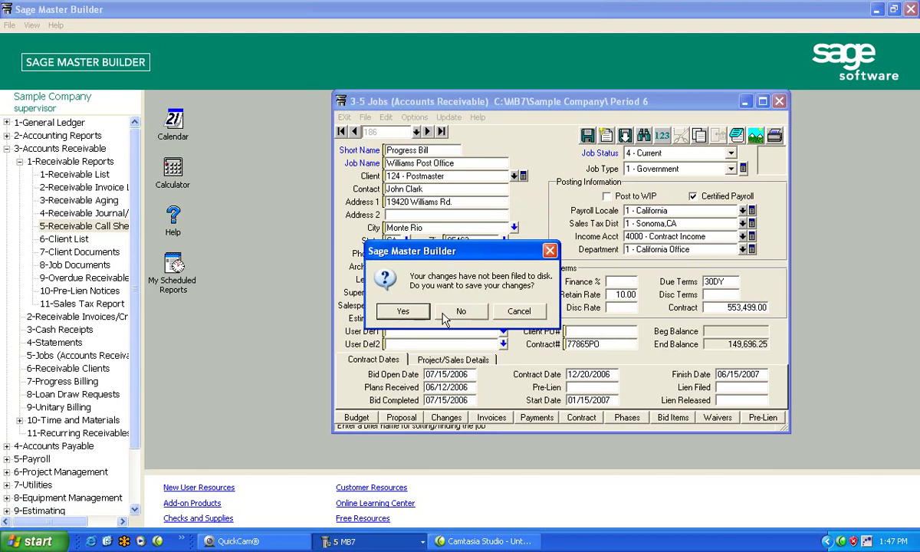
click(414, 310)
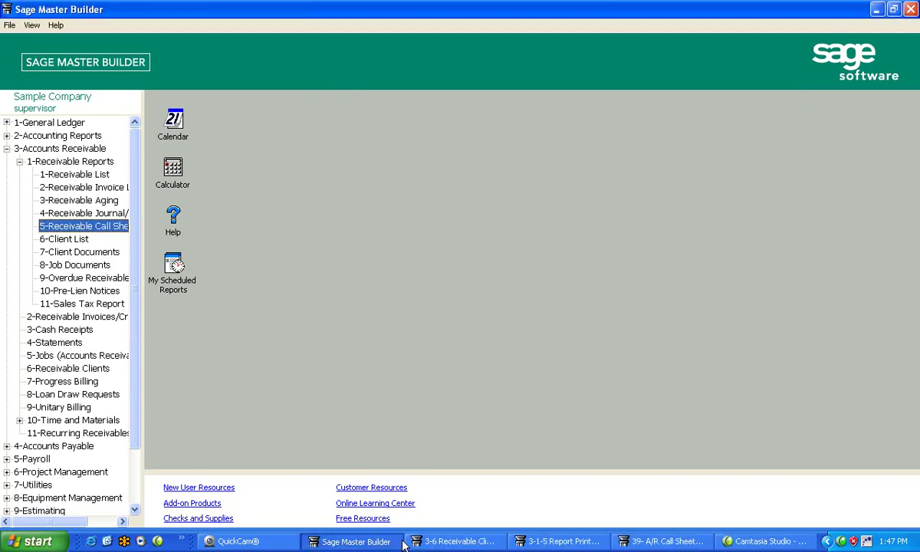
Restore the 3-6 Receivable Clients window and view its Billing/Shipping and Payment tabs.
click(456, 541)
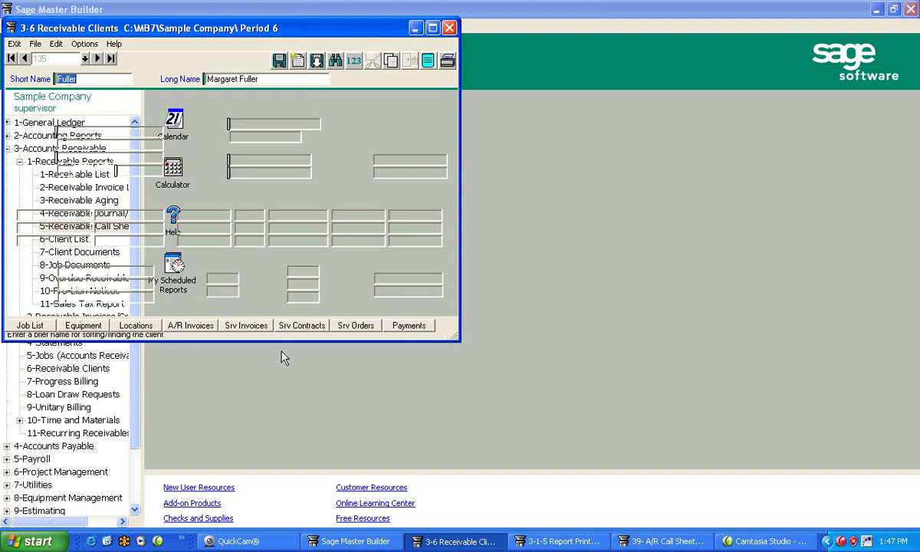
drag(294, 29, 361, 27)
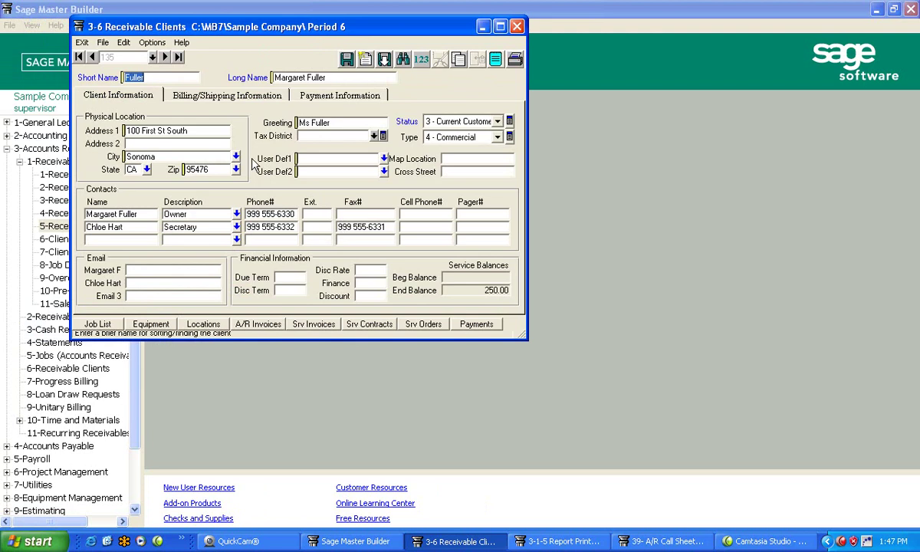
click(244, 102)
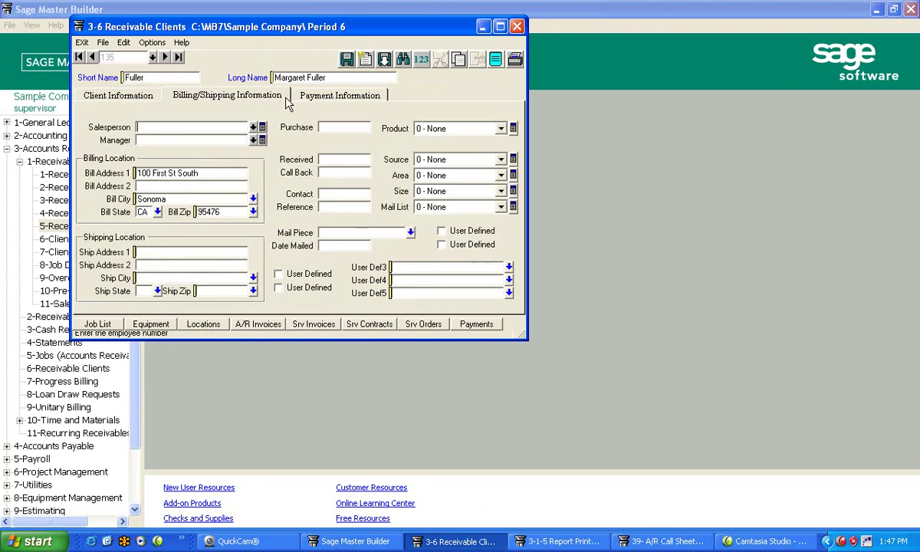
click(330, 99)
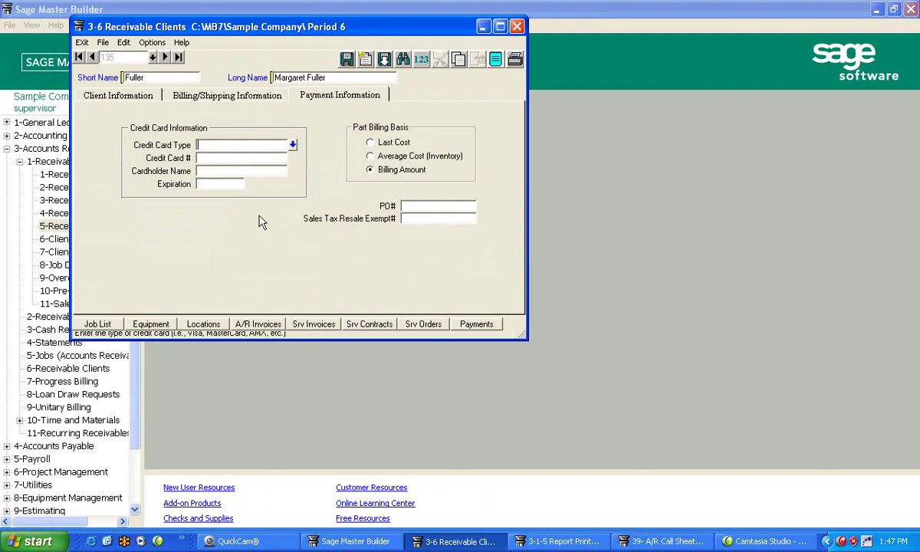
Check the client's Job List and A/R Invoices, then close the client record.
click(108, 323)
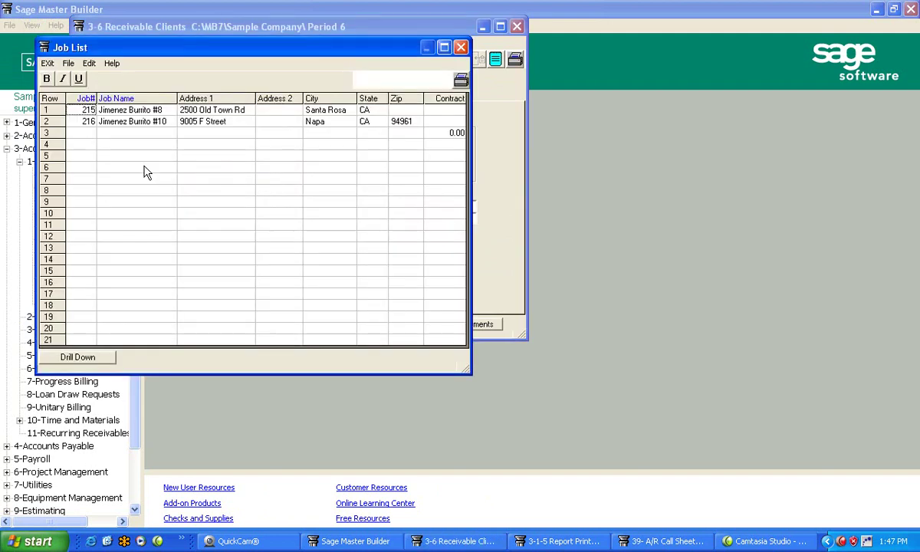
click(461, 48)
click(257, 322)
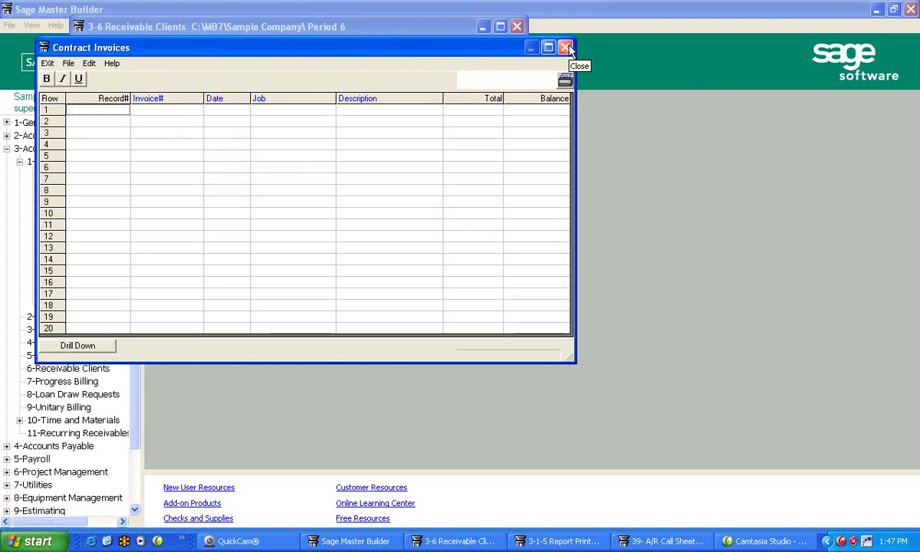
key(Escape)
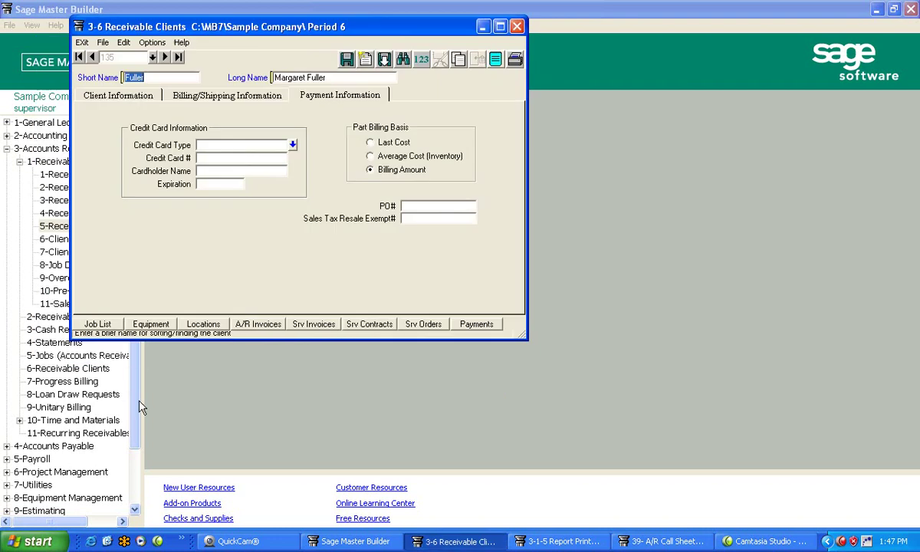
click(518, 28)
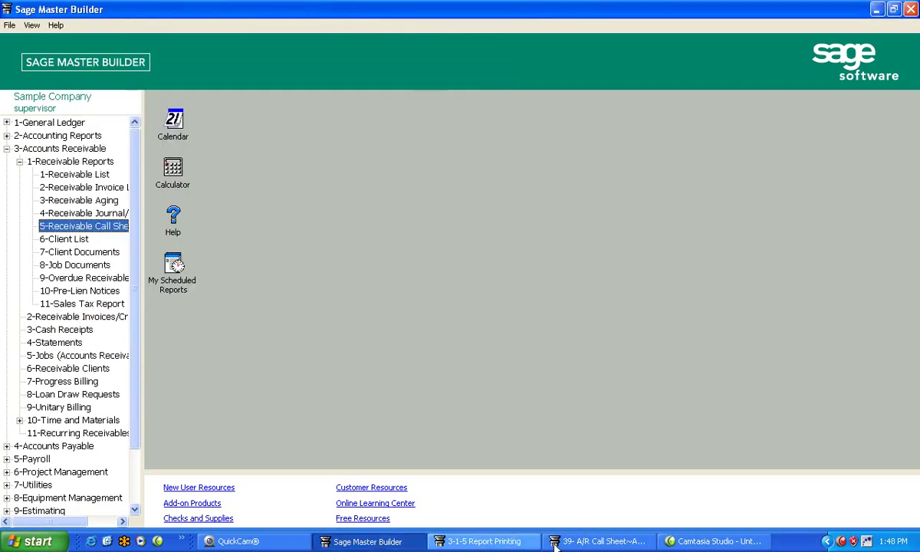
Read pages 1 and 2 of the '39- A/R Call Sheet' report, then close it.
click(558, 542)
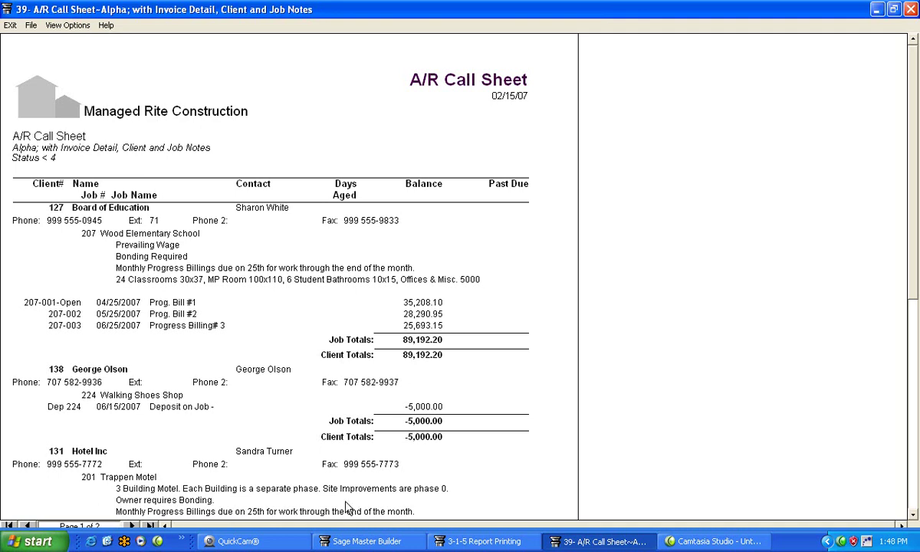
click(132, 525)
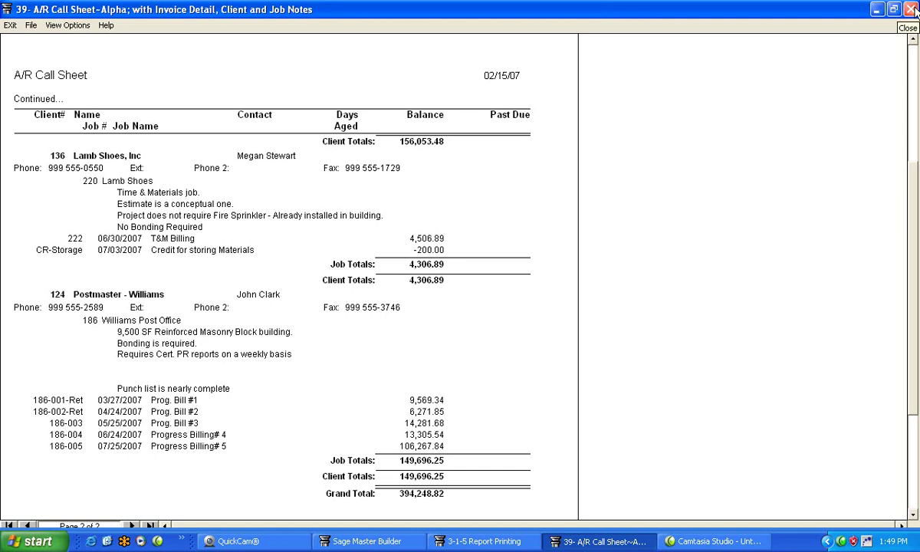
click(911, 9)
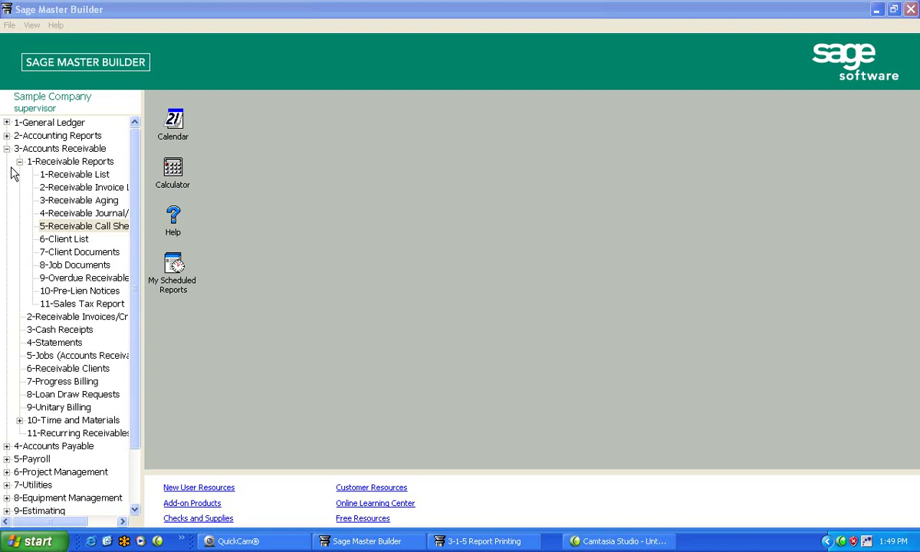